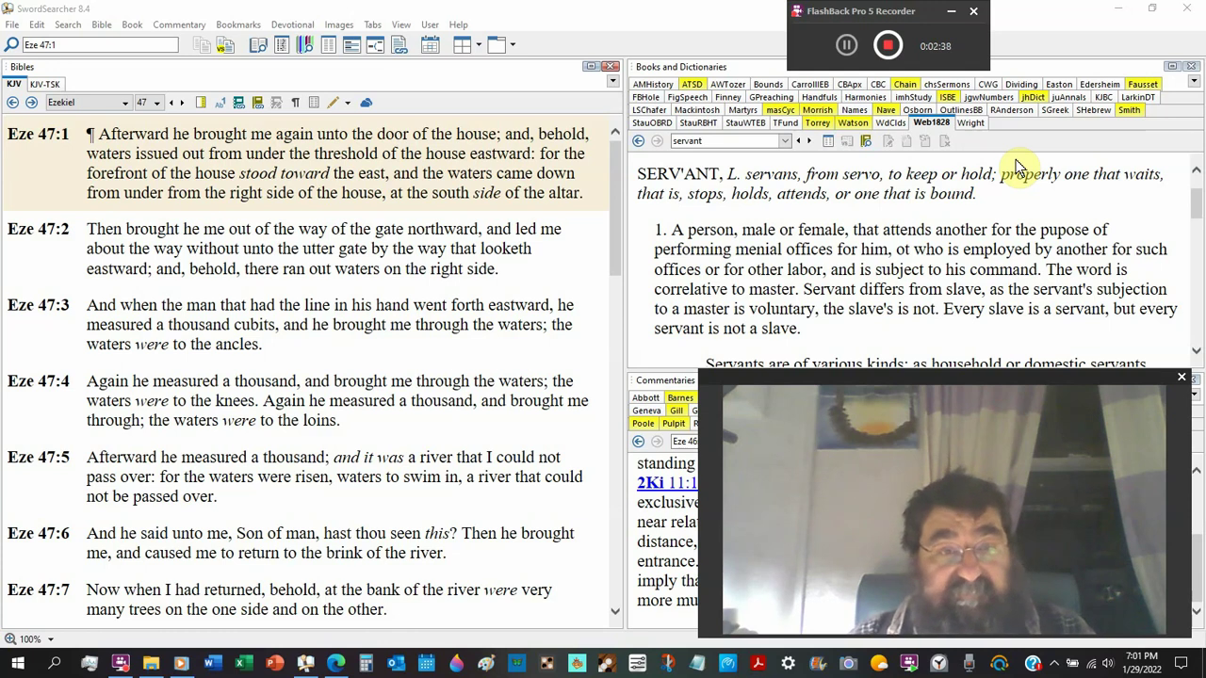
scroll(538, 464, "down", 3)
scroll(537, 464, "down", 2)
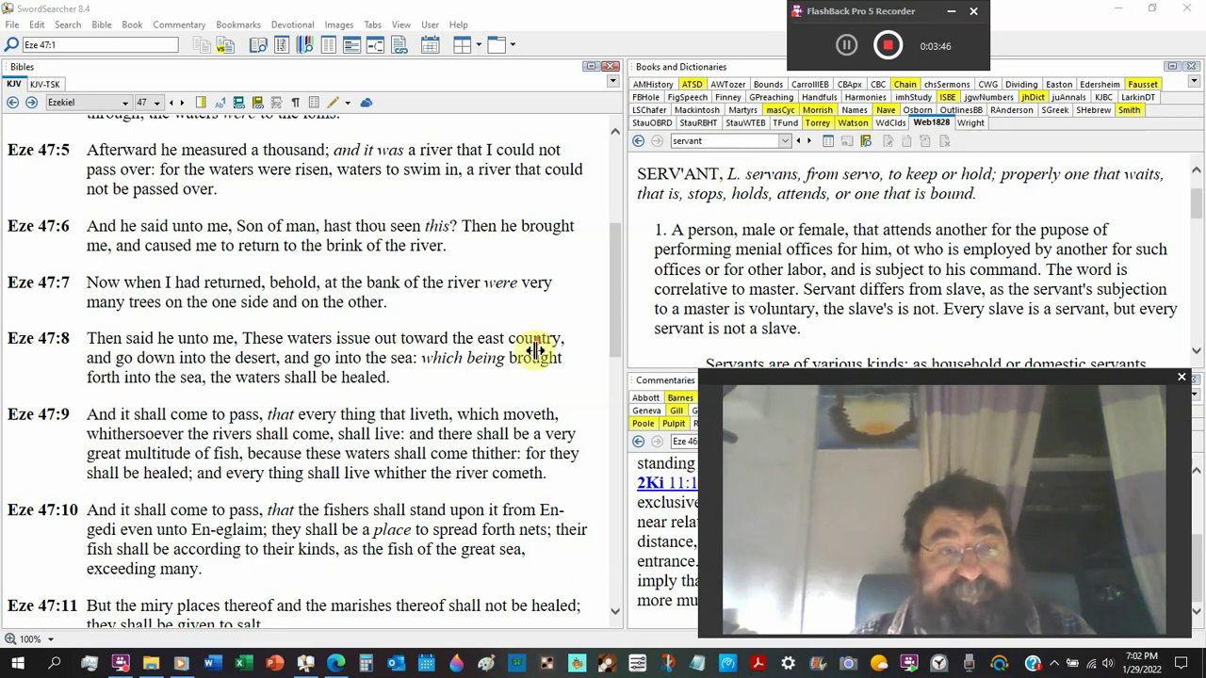
scroll(527, 349, "down", 3)
scroll(508, 356, "down", 2)
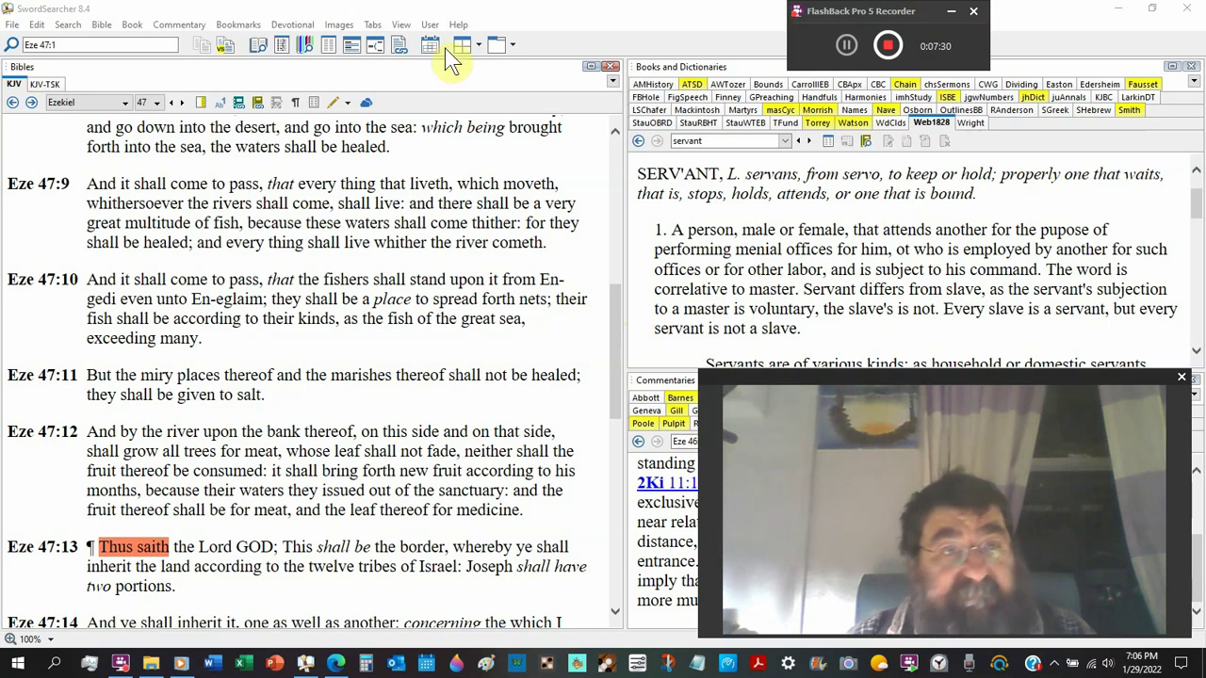
Step: Load Revelation chapter 22 in the KJV Bibles panel from the book and chapter lists
left_click(127, 102)
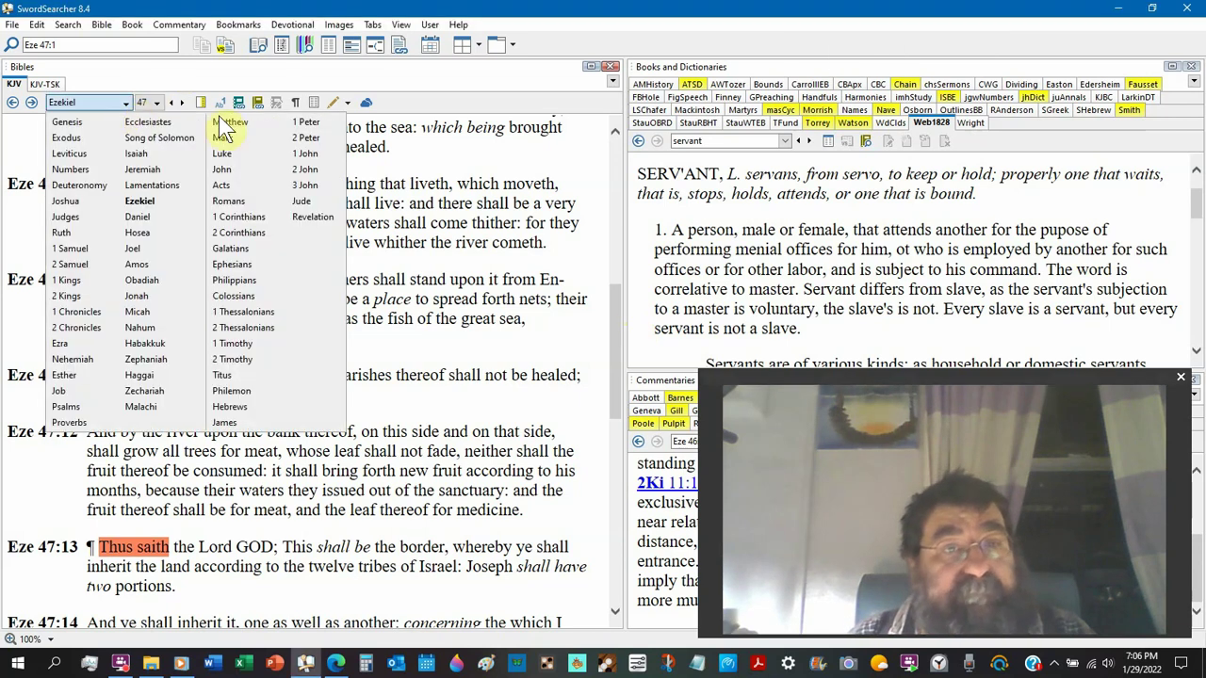
left_click(325, 223)
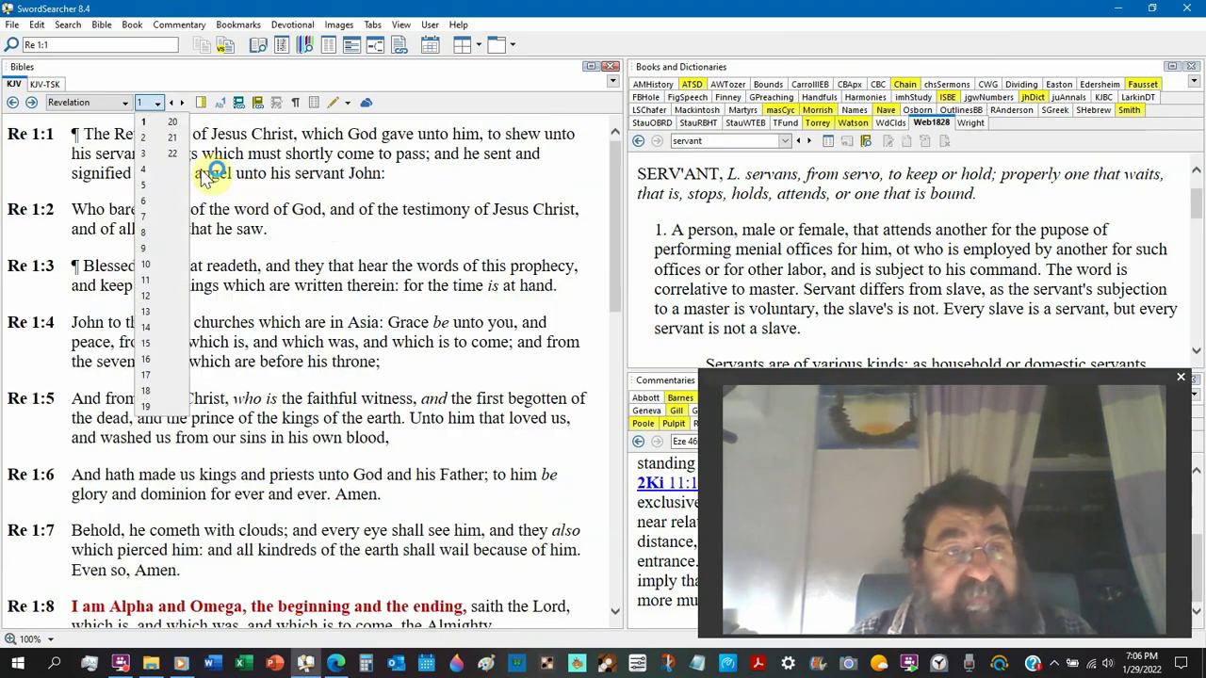
left_click(173, 153)
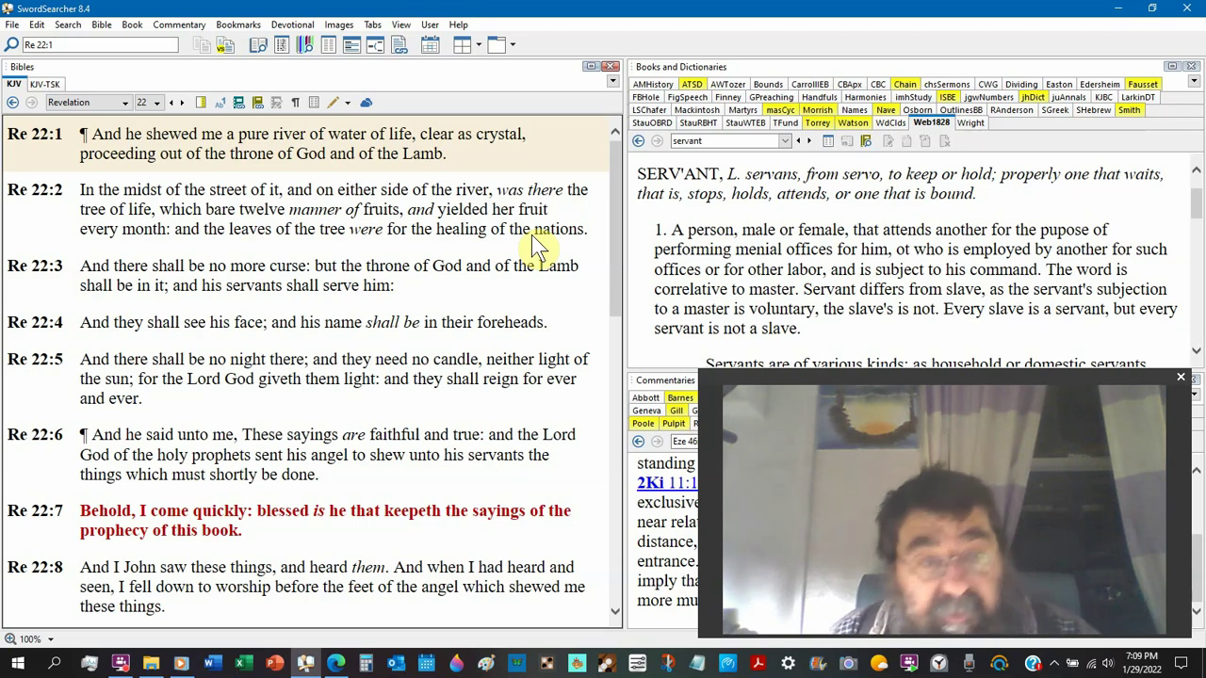
scroll(494, 330, "down", 3)
scroll(495, 330, "down", 3)
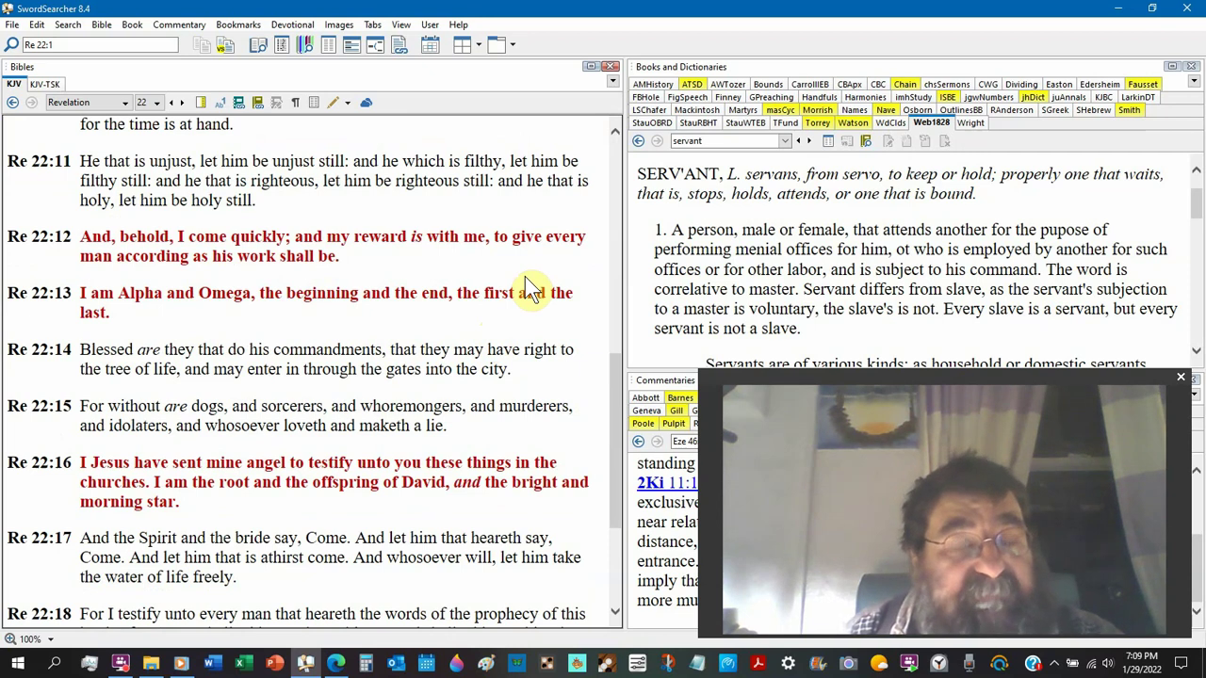
scroll(530, 290, "up", 4)
scroll(531, 291, "up", 3)
scroll(531, 290, "up", 2)
scroll(531, 290, "up", 3)
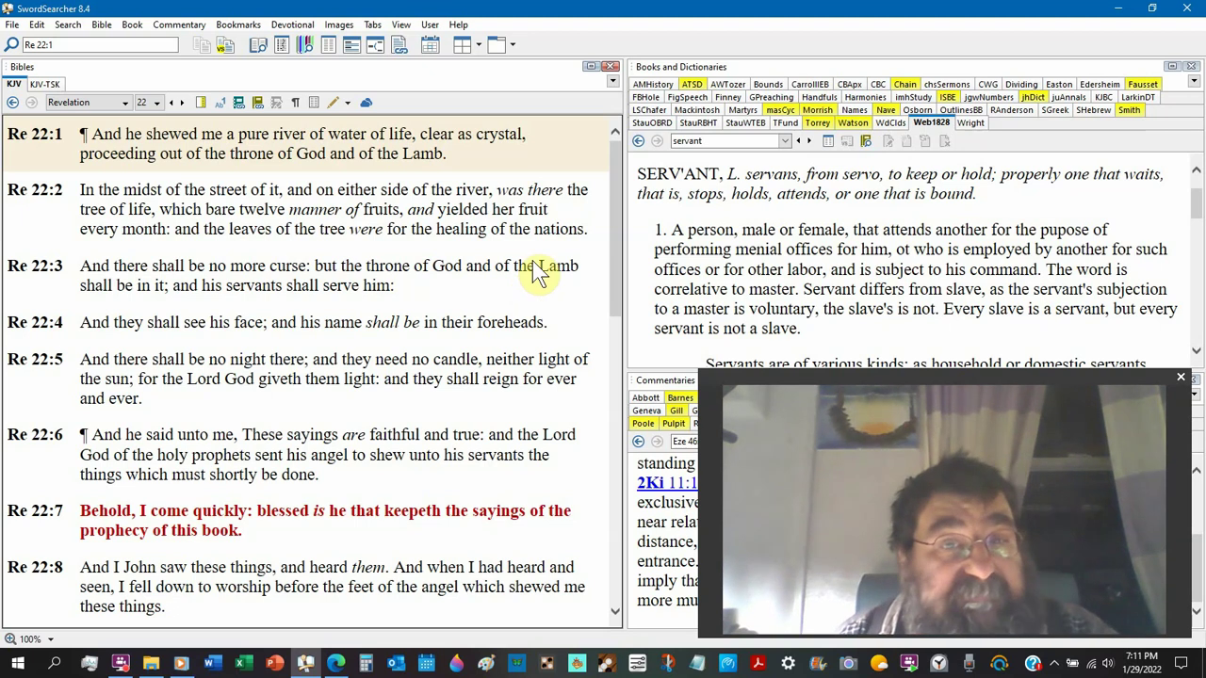
Step: Select Psalms from the Bibles book dropdown and keep chapter 1 in the KJV
left_click(85, 102)
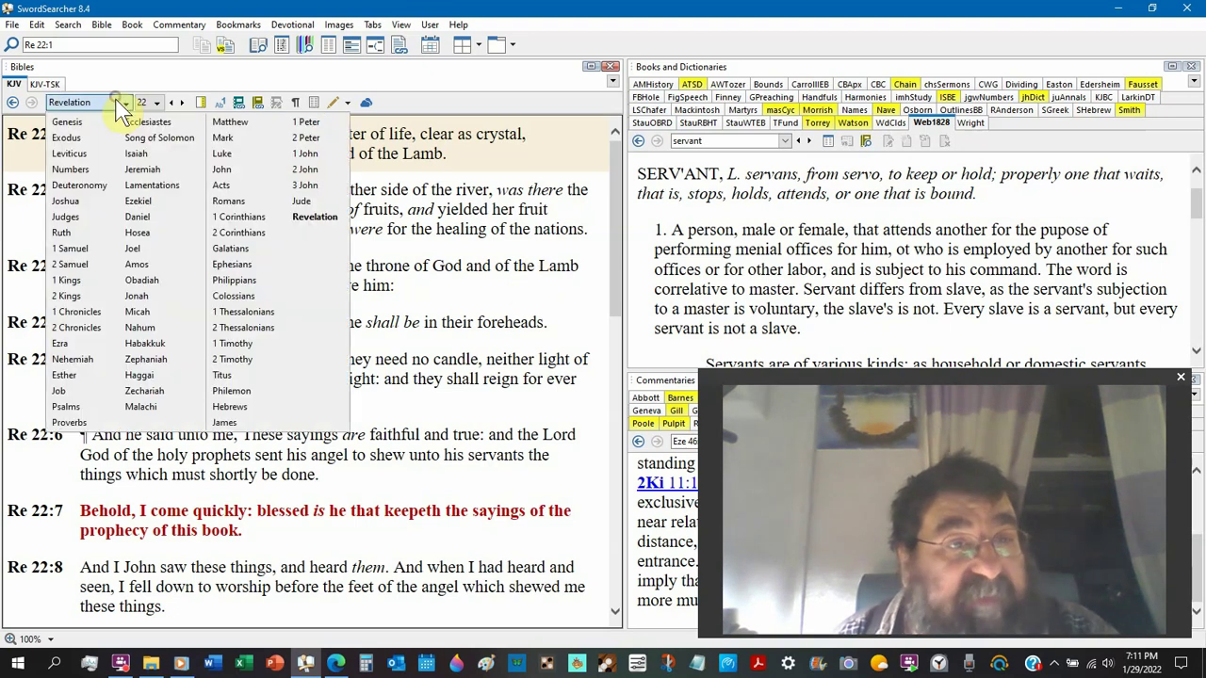
left_click(66, 406)
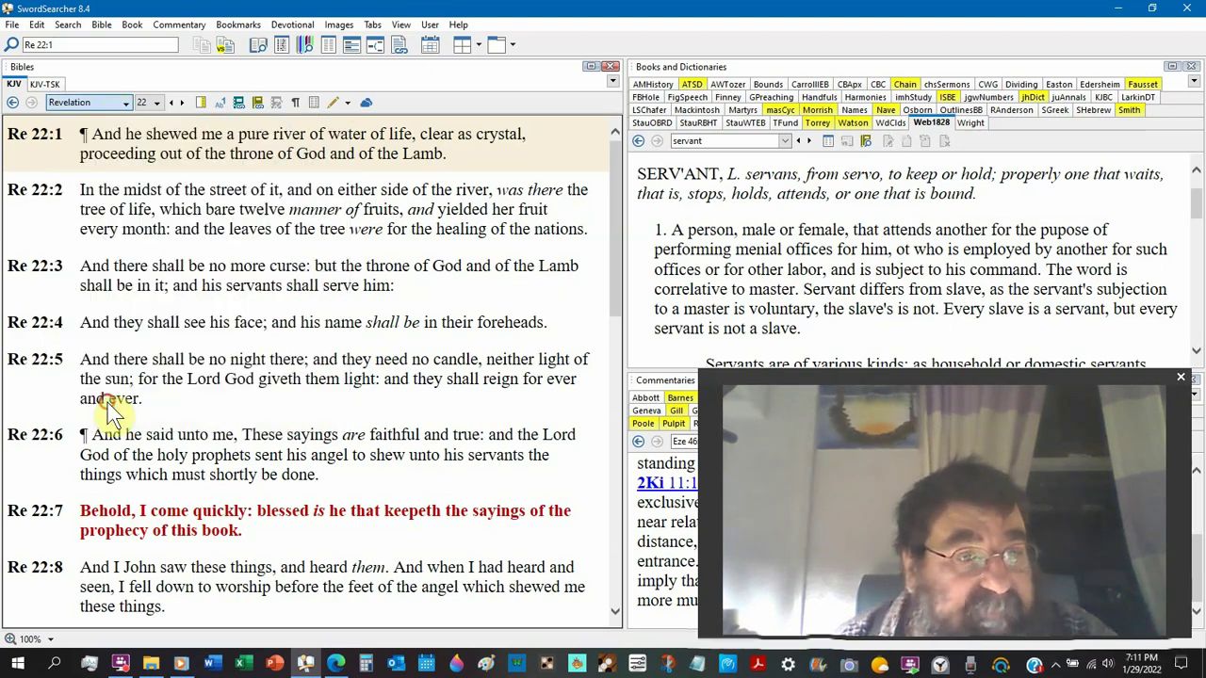
left_click(149, 101)
left_click(405, 356)
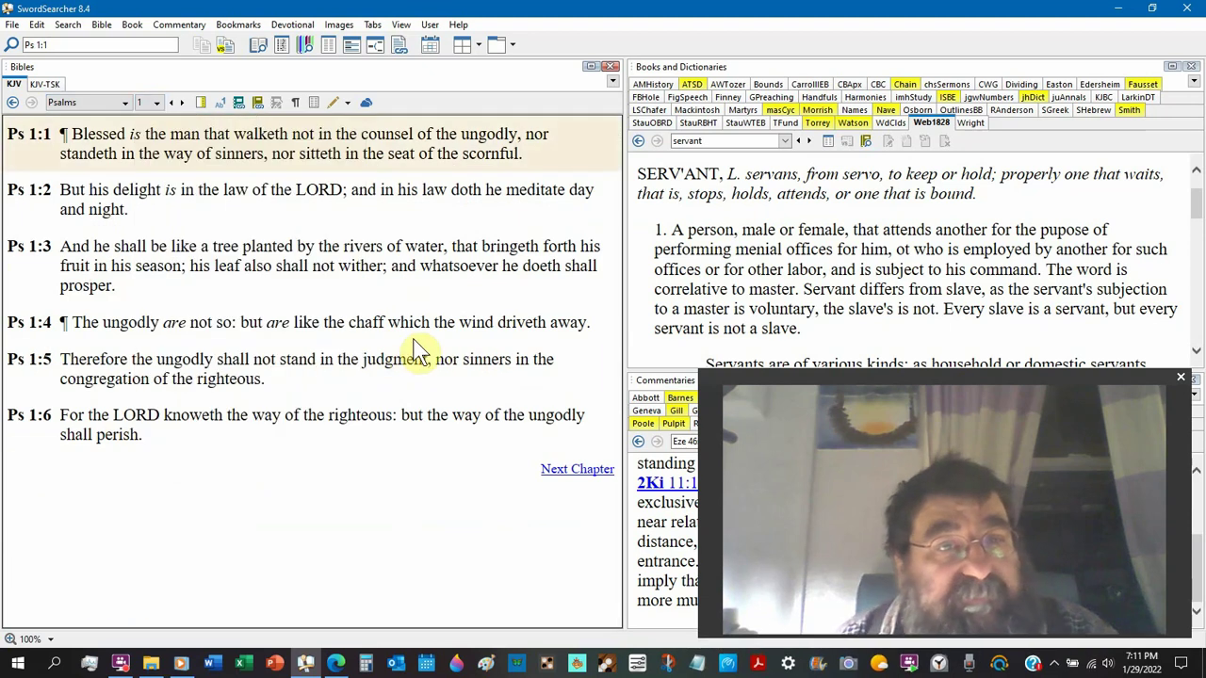